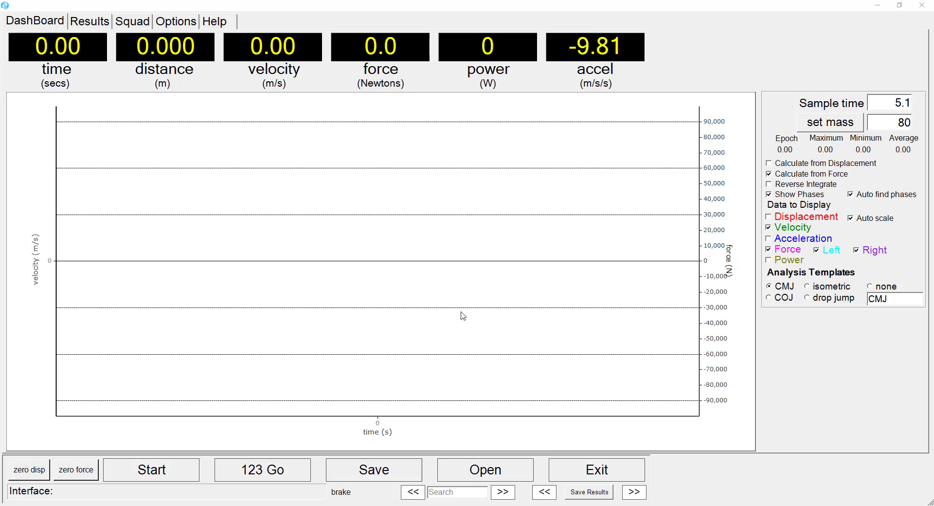
- Load the jump file Sprinter100CMJ.bms and overlay WL CMJ1.bms as its comparison, keeping the graph unobstructed
{"action": "left_click", "coordinate": [493, 475]}
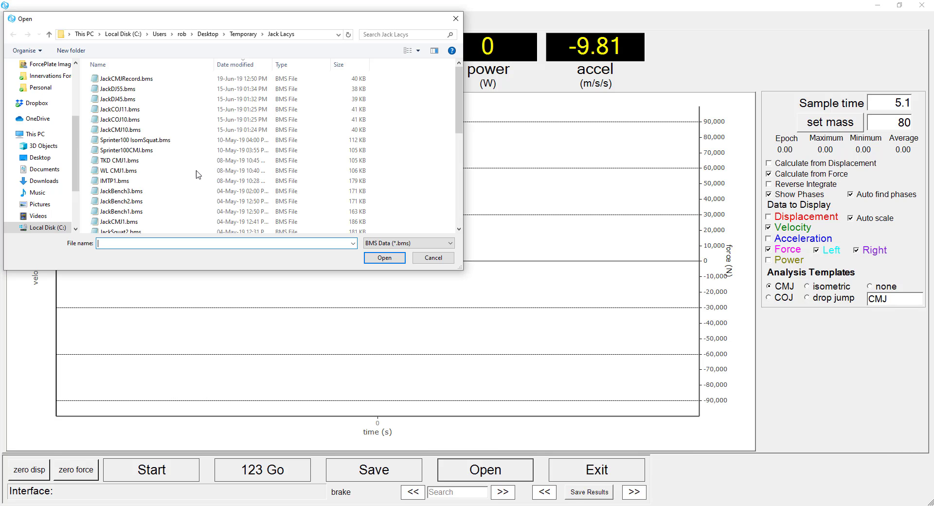
{"action": "double_click", "coordinate": [129, 151]}
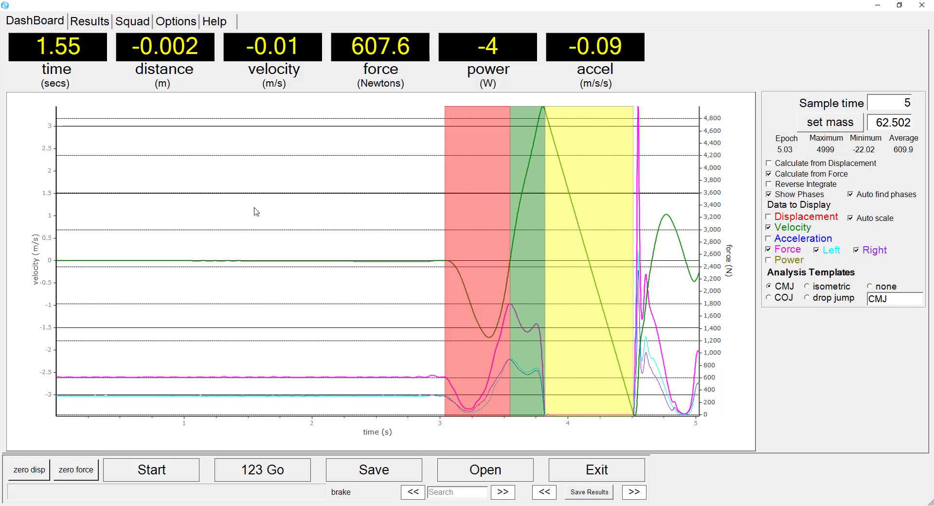
{"action": "right_click", "coordinate": [256, 211]}
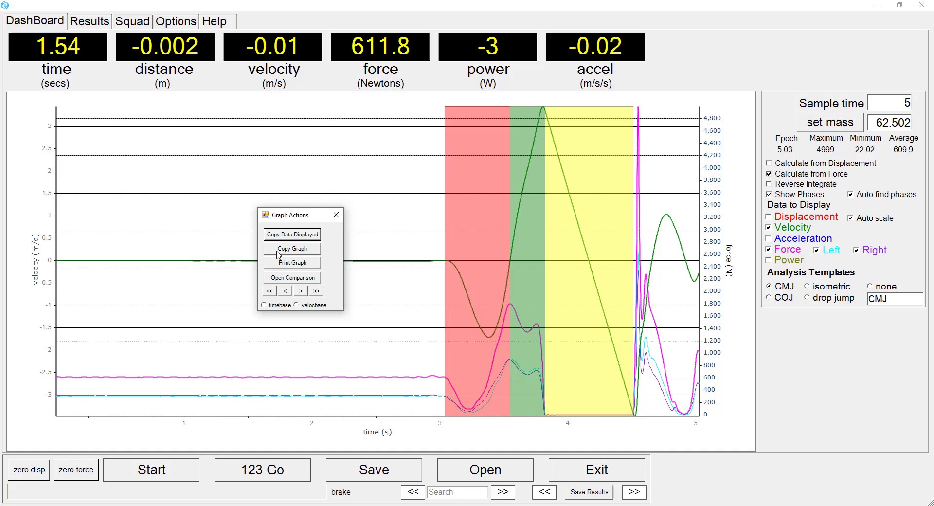
{"action": "left_click", "coordinate": [293, 278]}
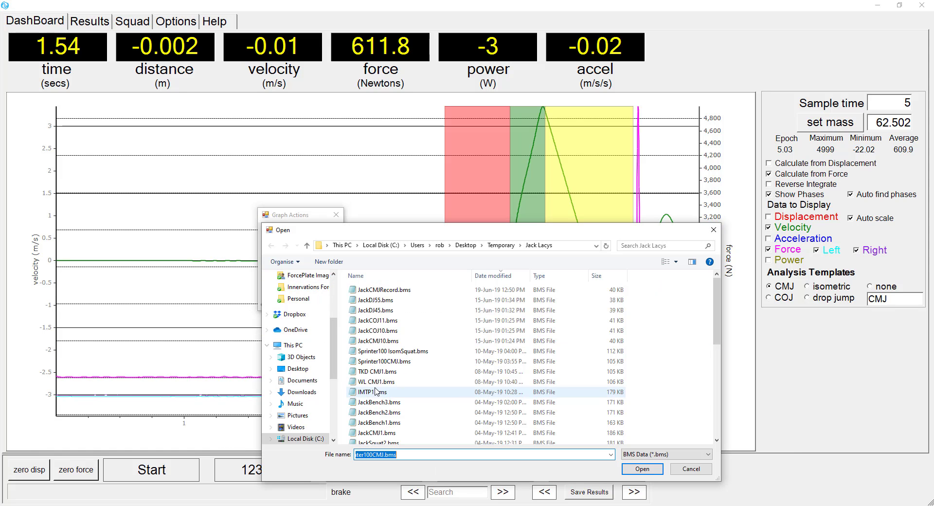
{"action": "double_click", "coordinate": [381, 382]}
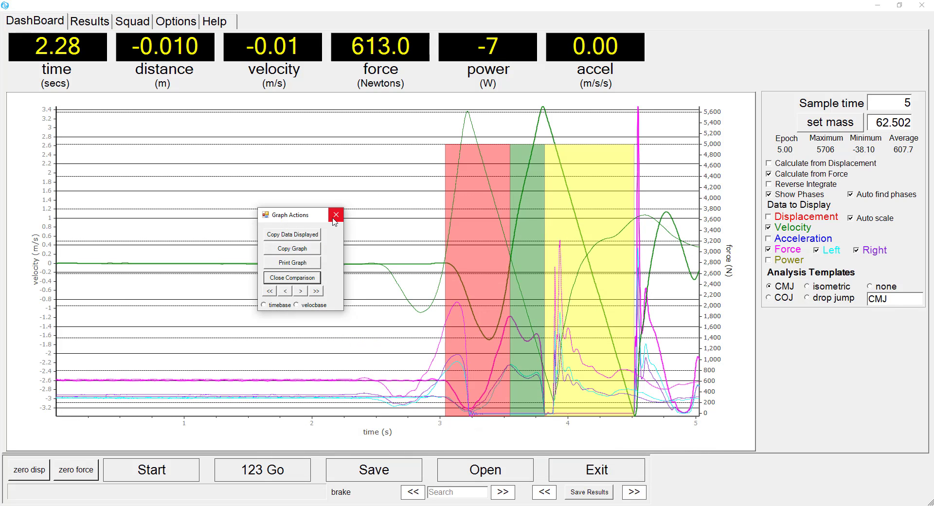
{"action": "left_click_drag", "start_coordinate": [315, 214], "coordinate": [847, 331]}
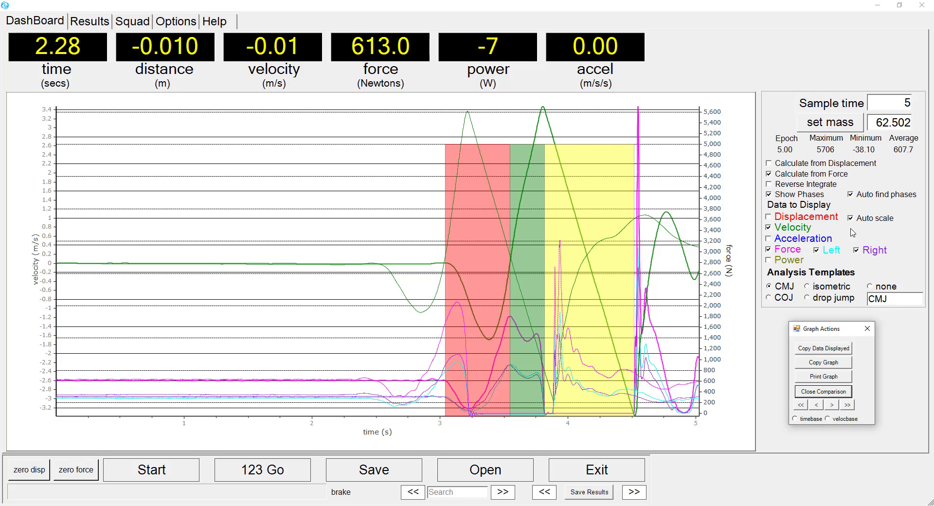
- Display only the total force curves by hiding the right force, left force, velocity and phases, and disable automatic phase finding
{"action": "left_click", "coordinate": [856, 250]}
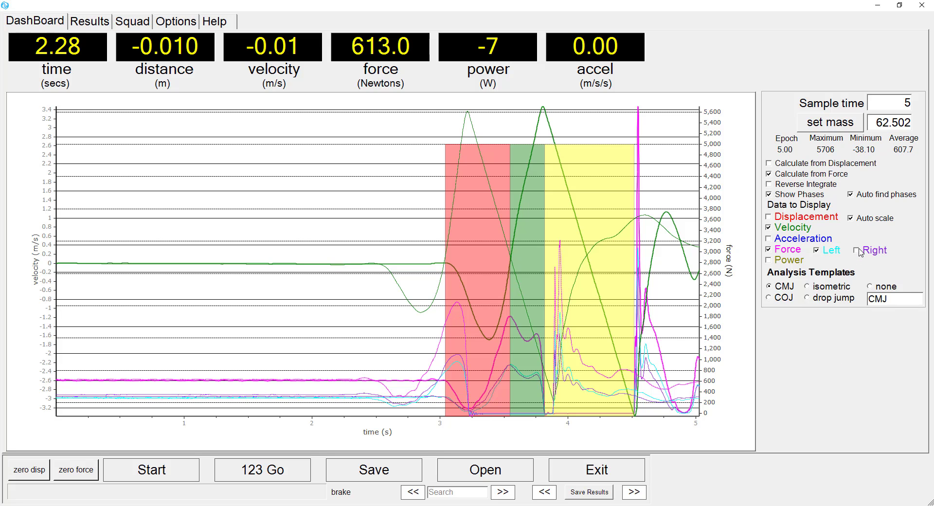
{"action": "left_click", "coordinate": [822, 253]}
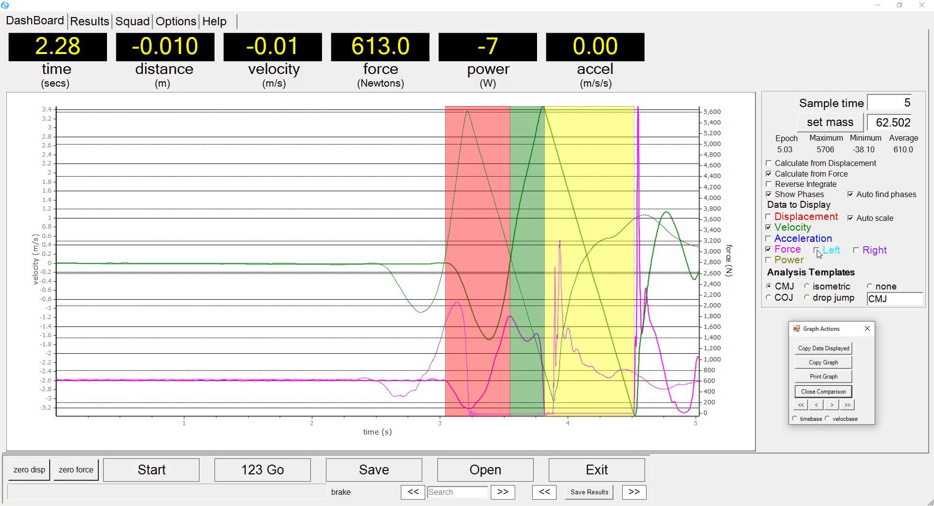
{"action": "left_click", "coordinate": [778, 231]}
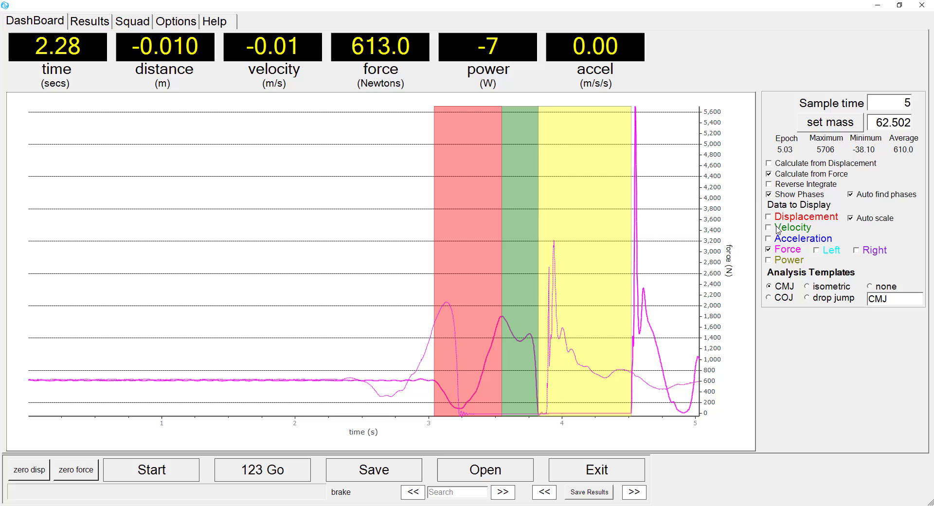
{"action": "left_click", "coordinate": [769, 195]}
{"action": "left_click", "coordinate": [852, 196]}
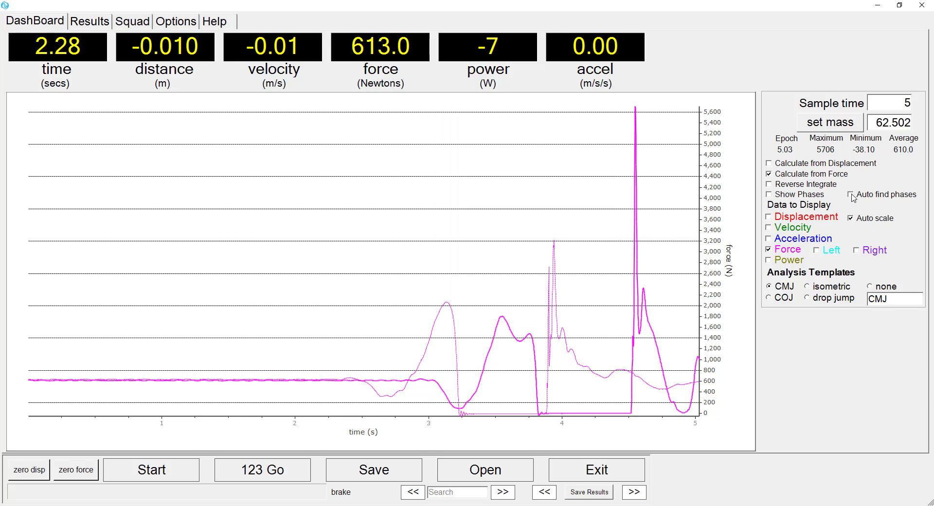
- Shift the comparison force curve later in time until its take-off lines up with the main curve's take-off
{"action": "left_click_drag", "start_coordinate": [323, 198], "coordinate": [547, 432]}
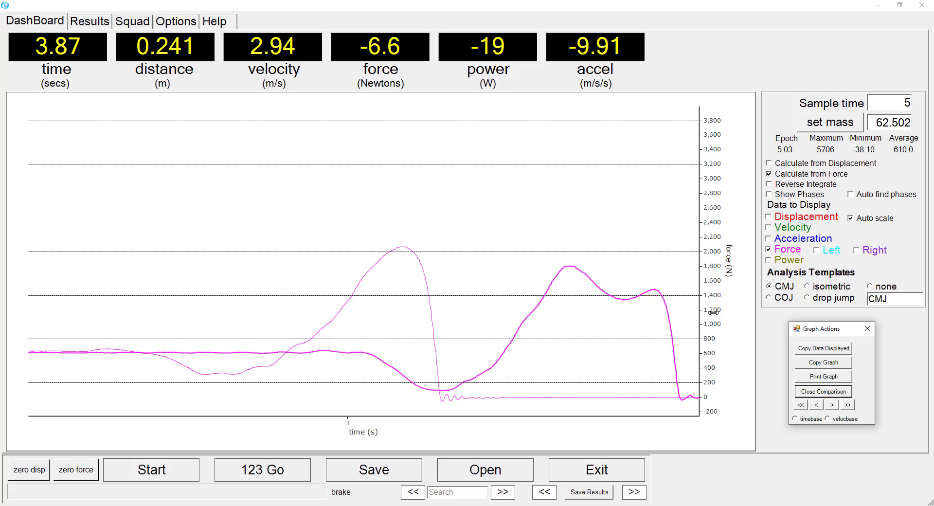
{"action": "left_click", "coordinate": [848, 405]}
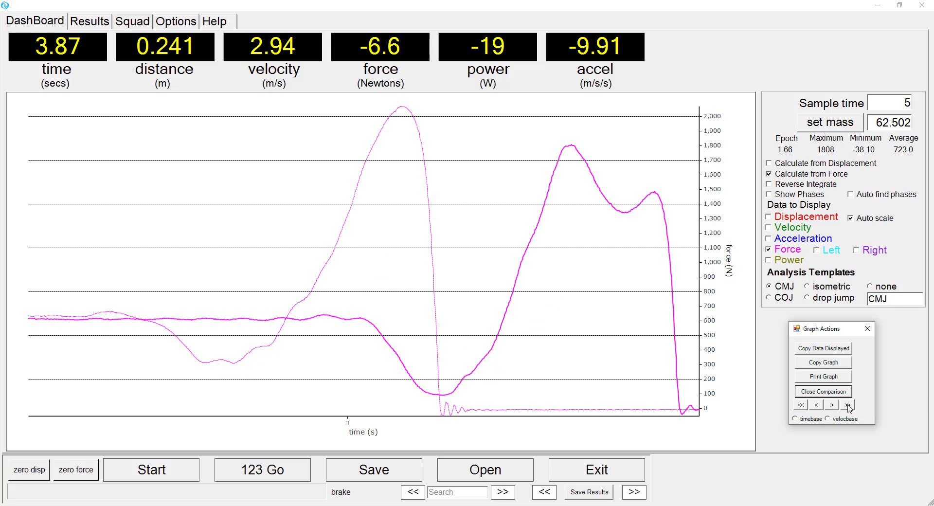
{"action": "left_click", "coordinate": [847, 405]}
{"action": "left_click", "coordinate": [847, 405]}
{"action": "left_click", "coordinate": [847, 405]}
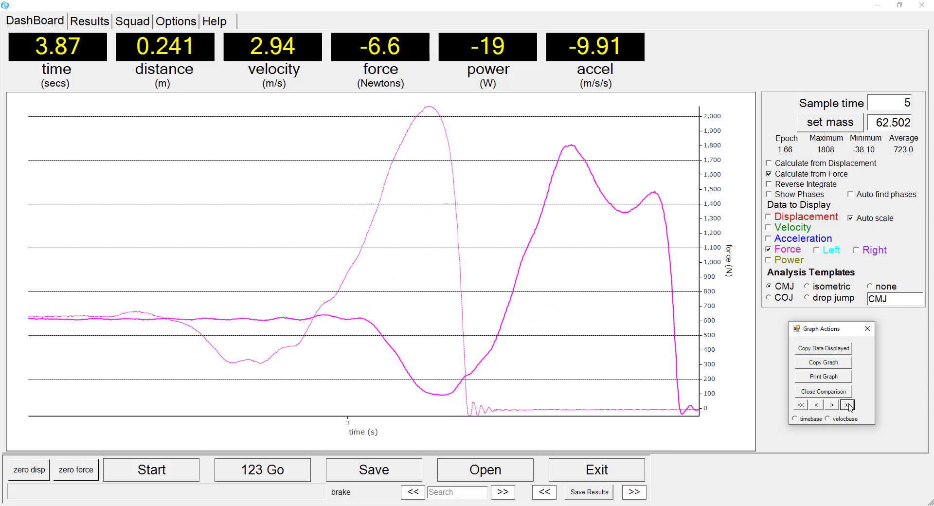
{"action": "left_click", "coordinate": [847, 405]}
{"action": "left_click", "coordinate": [848, 405]}
{"action": "left_click", "coordinate": [847, 405]}
{"action": "left_click", "coordinate": [848, 405]}
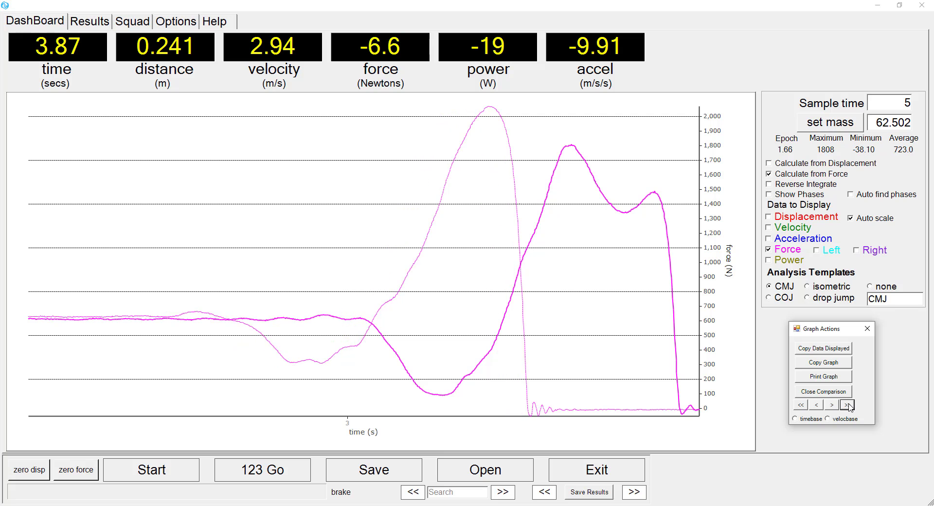
{"action": "left_click", "coordinate": [848, 405]}
{"action": "left_click", "coordinate": [848, 405]}
{"action": "left_click", "coordinate": [848, 405]}
{"action": "left_click", "coordinate": [848, 405]}
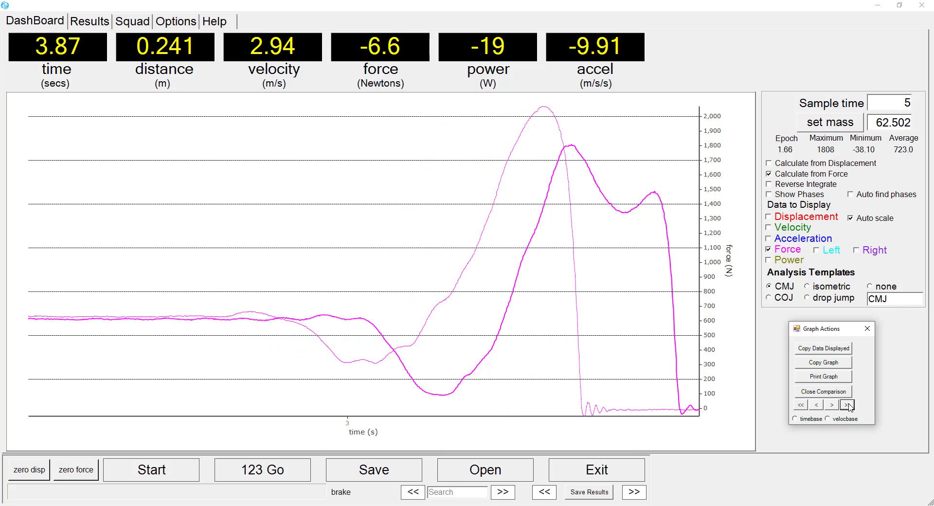
{"action": "left_click", "coordinate": [847, 405]}
{"action": "left_click", "coordinate": [848, 405]}
{"action": "left_click", "coordinate": [848, 405]}
{"action": "left_click", "coordinate": [847, 405]}
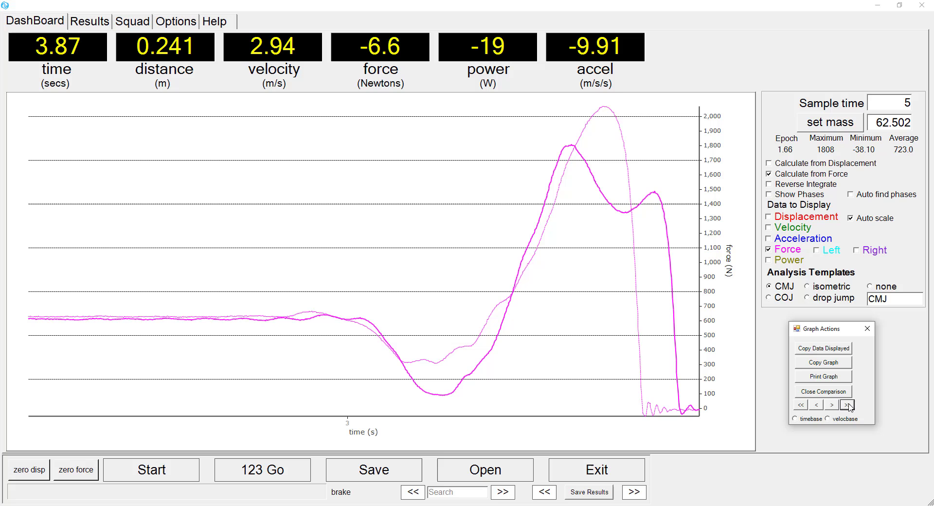
{"action": "left_click", "coordinate": [847, 405]}
{"action": "left_click", "coordinate": [847, 405]}
{"action": "left_click", "coordinate": [847, 405]}
{"action": "left_click", "coordinate": [847, 405]}
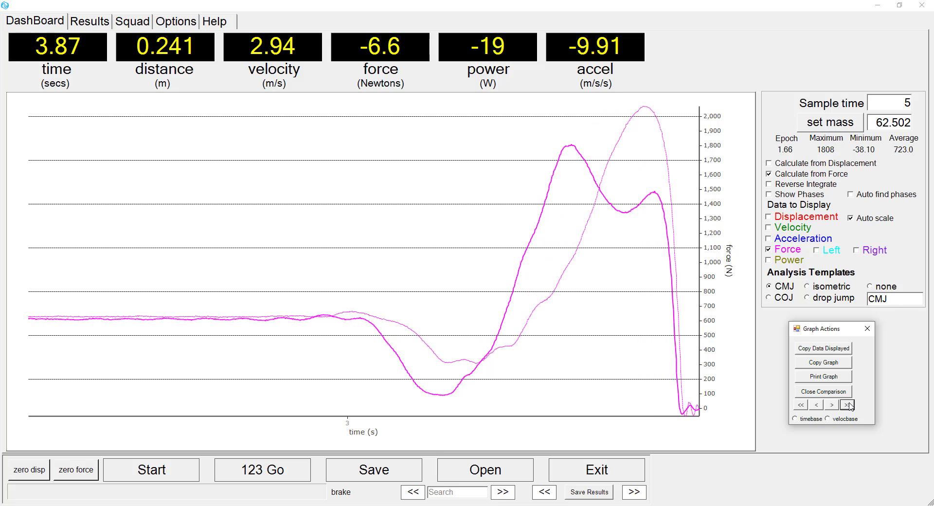
{"action": "left_click", "coordinate": [817, 405]}
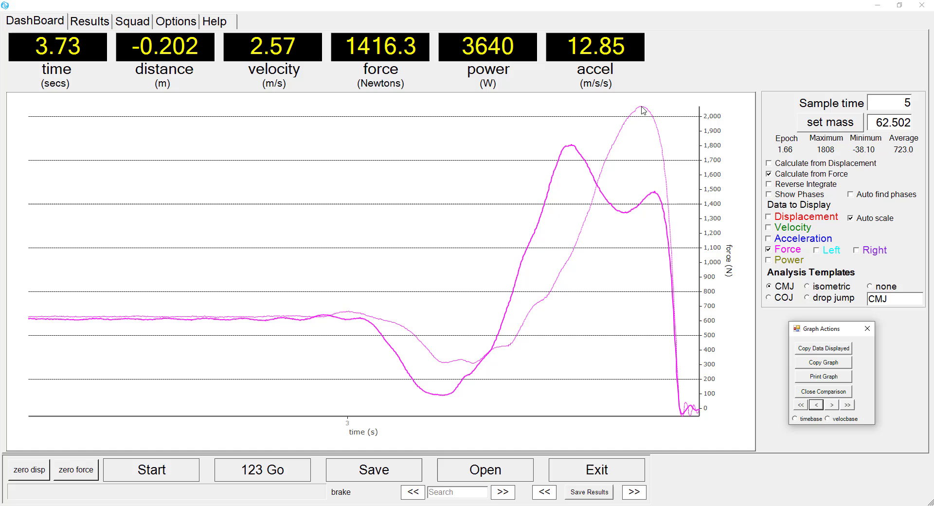
- Overlay the velocity curves on the force curves for the jump, and switch the graph to a velocity base
{"action": "left_click", "coordinate": [770, 228]}
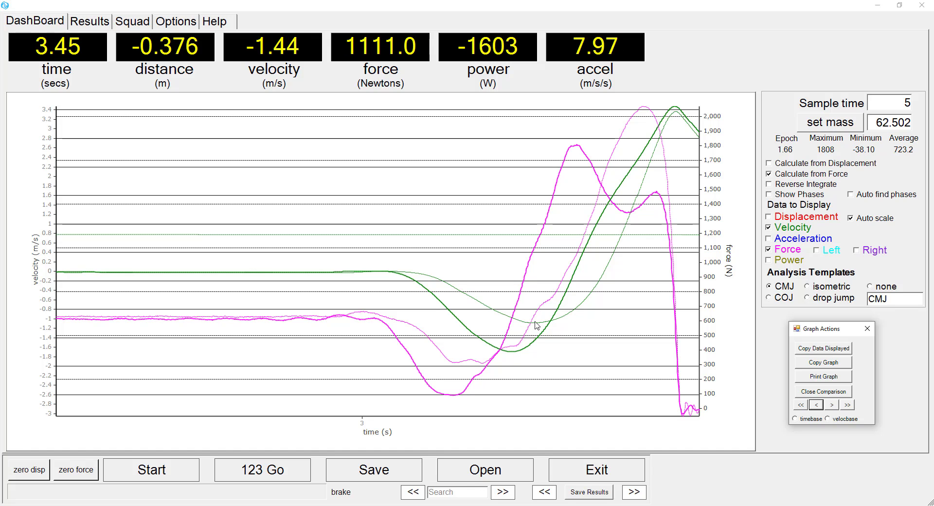
{"action": "left_click", "coordinate": [768, 228]}
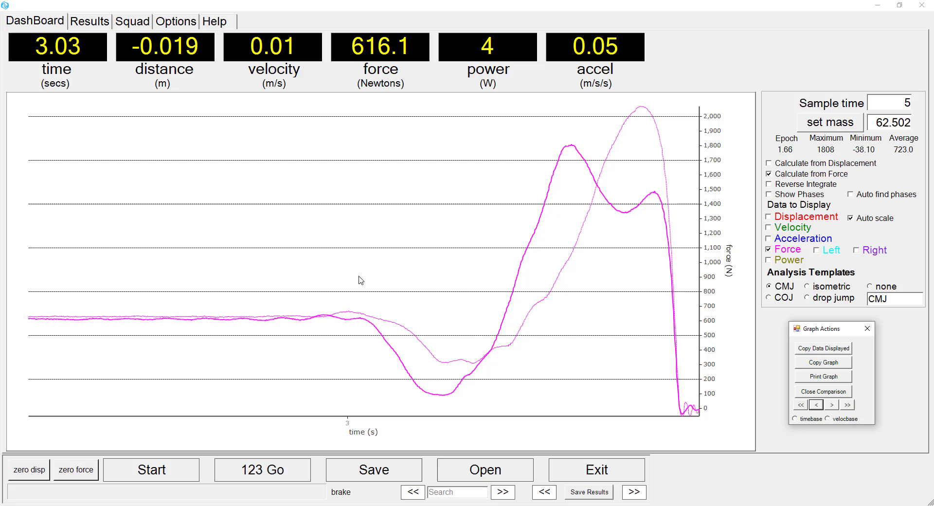
{"action": "left_click", "coordinate": [769, 227]}
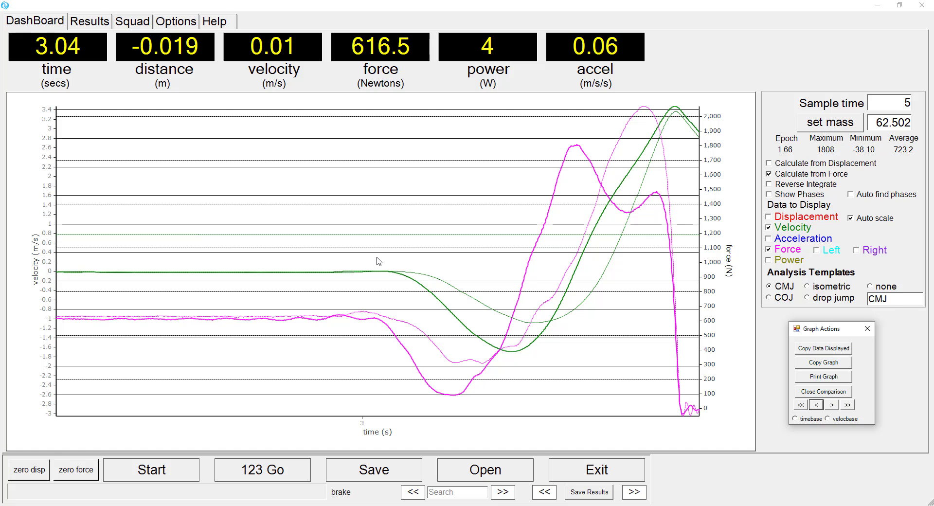
{"action": "left_click_drag", "start_coordinate": [378, 258], "coordinate": [685, 422]}
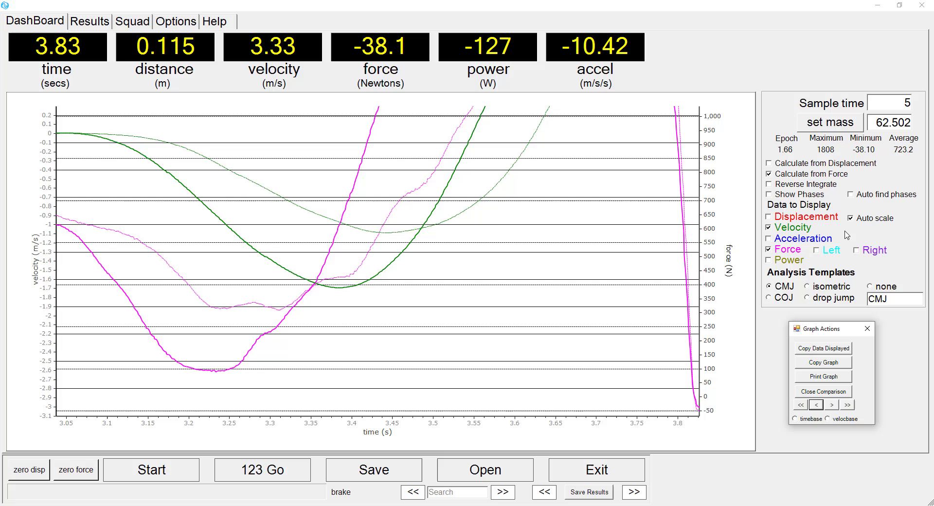
{"action": "left_click", "coordinate": [828, 419]}
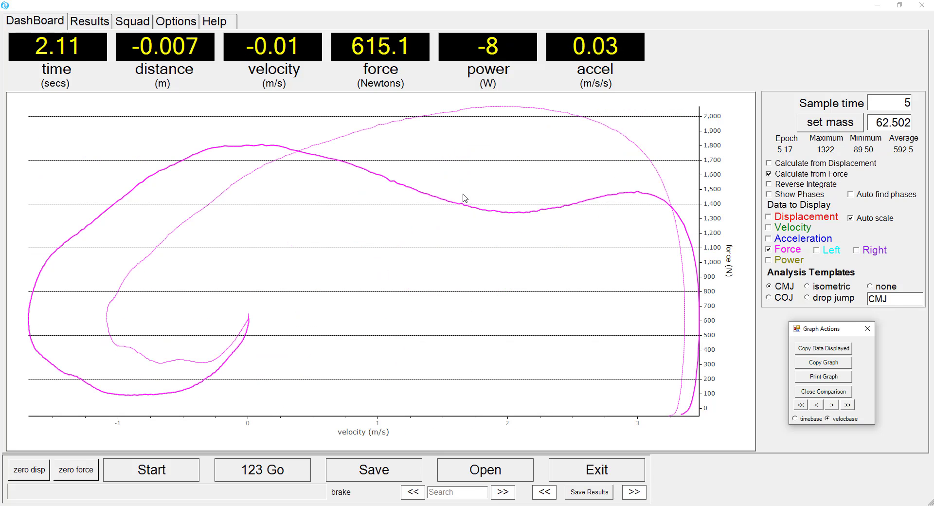